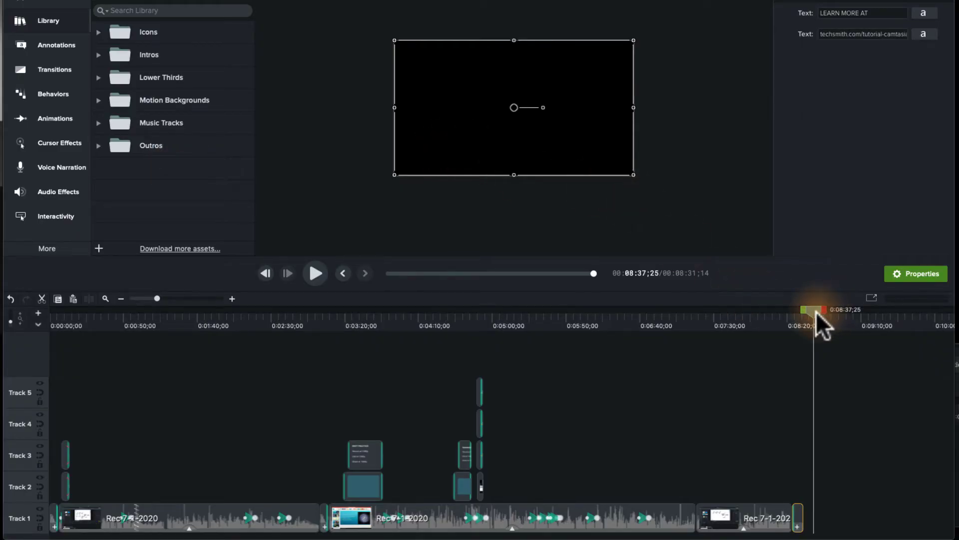
Move the playhead back to 0:00 so the preview shows the 'Removing Black Bars' title card.
{"action": "left_click_drag", "start_coordinate": [814, 313], "coordinate": [800, 317]}
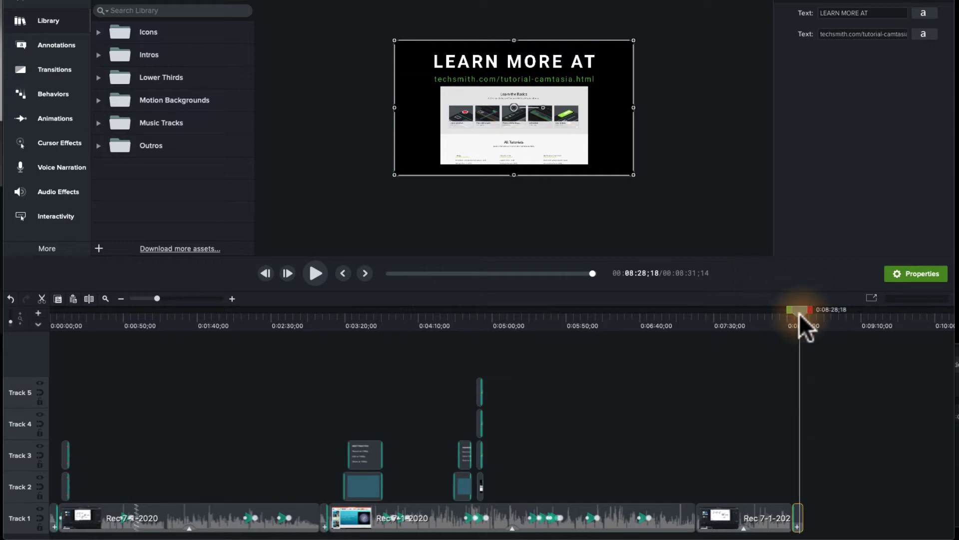
{"action": "left_click", "coordinate": [54, 318]}
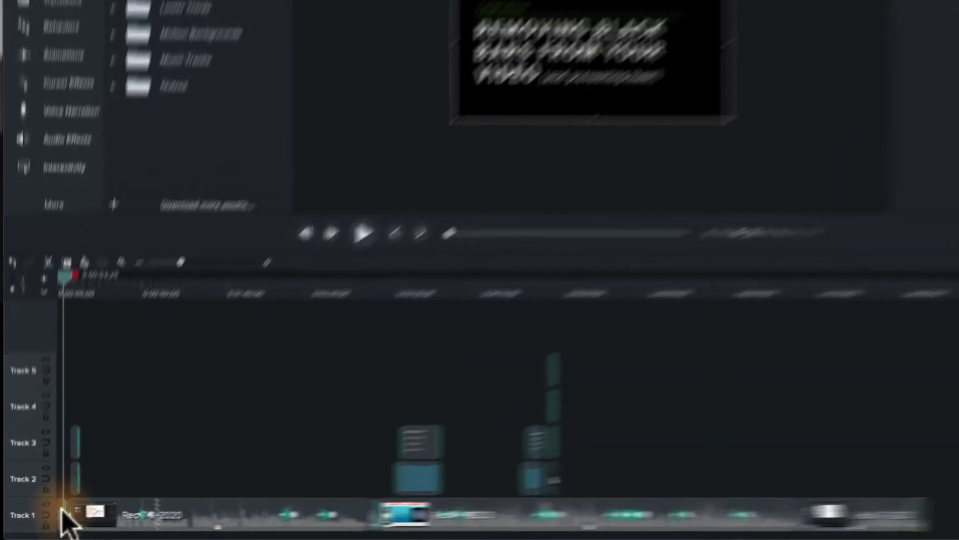
Start adding the Track 1 intro clip to a library and choose the Support library.
{"action": "right_click", "coordinate": [55, 514]}
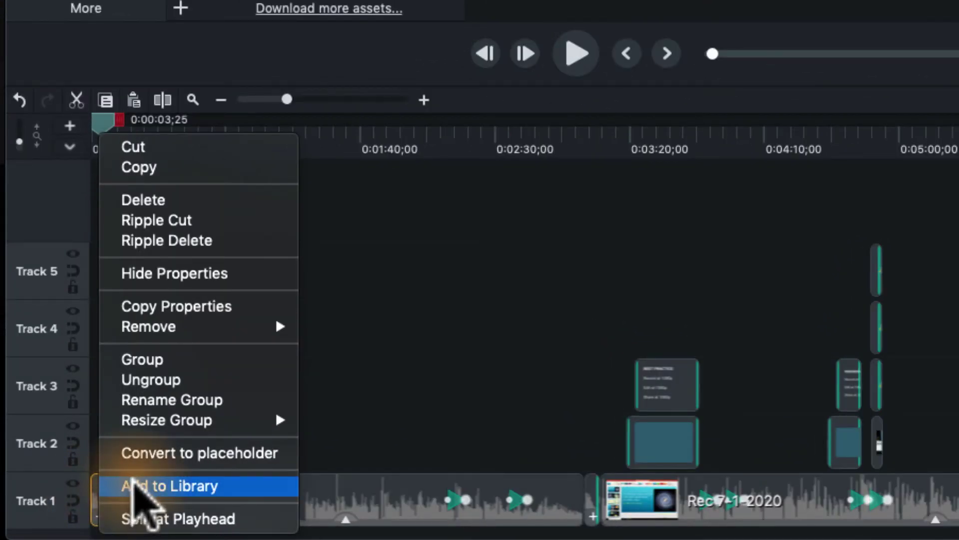
{"action": "left_click", "coordinate": [132, 484]}
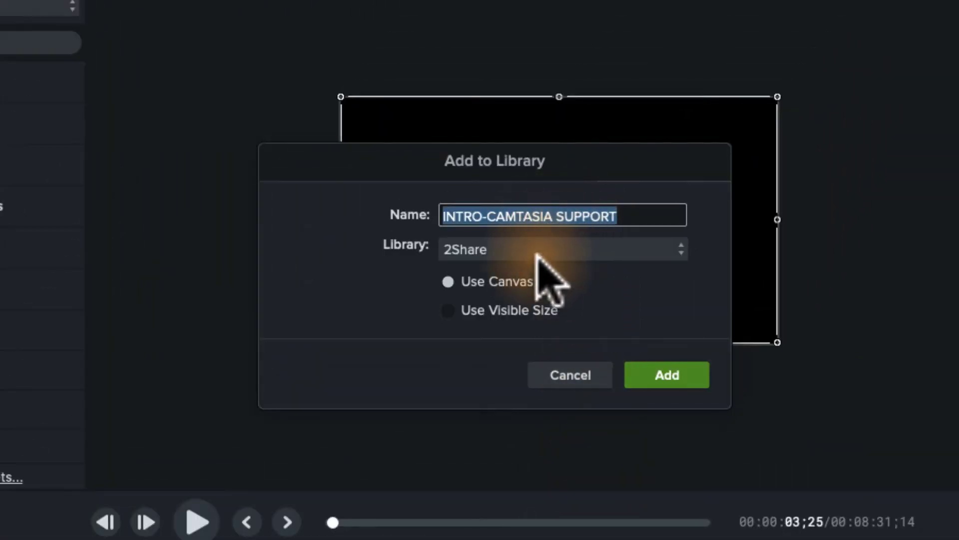
{"action": "left_click", "coordinate": [521, 256]}
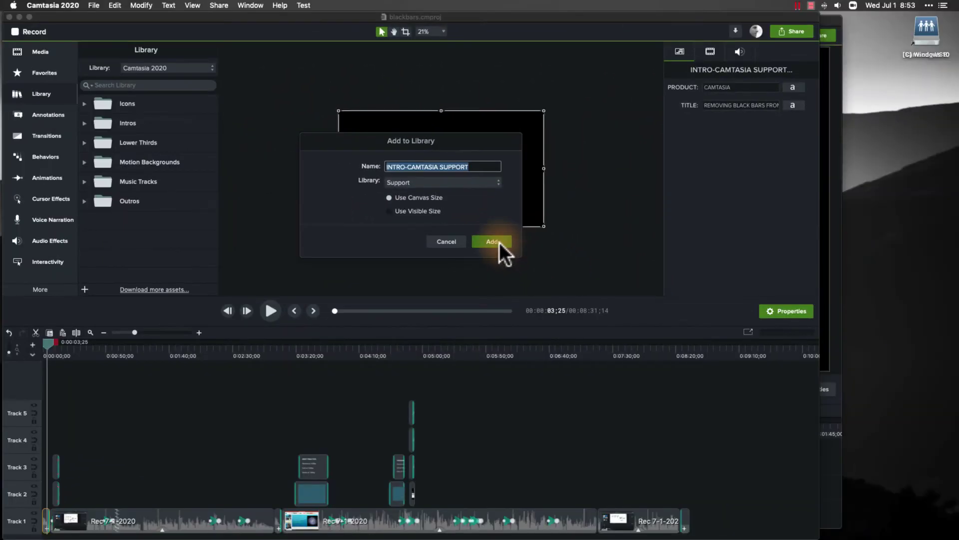
Add INTRO-CAMTASIA SUPPORT to Support, then drag the saved item to demonstrate reuse.
{"action": "left_click", "coordinate": [499, 242]}
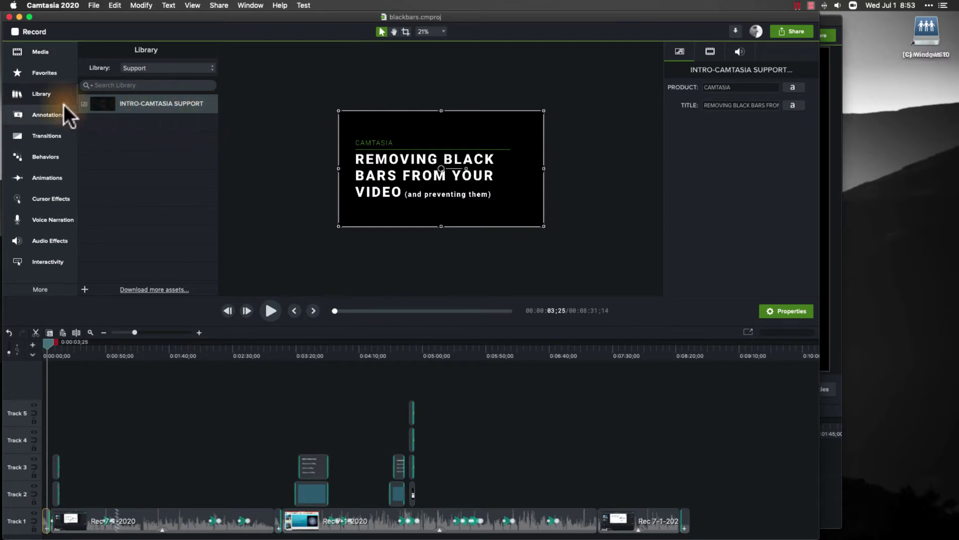
{"action": "left_click", "coordinate": [160, 129]}
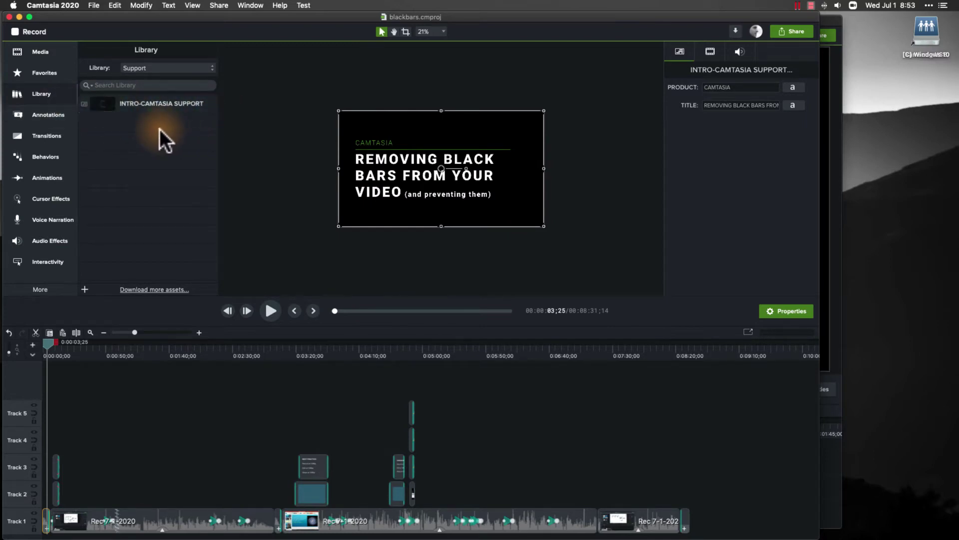
{"action": "left_click", "coordinate": [122, 104]}
{"action": "mouse_move", "coordinate": [109, 101]}
{"action": "left_mouse_down"}
{"action": "mouse_move", "coordinate": [797, 410]}
{"action": "mouse_move", "coordinate": [706, 496]}
{"action": "mouse_move", "coordinate": [661, 453]}
{"action": "mouse_move", "coordinate": [321, 236]}
{"action": "mouse_move", "coordinate": [306, 266]}
{"action": "mouse_move", "coordinate": [120, 91]}
{"action": "mouse_move", "coordinate": [119, 99]}
{"action": "left_mouse_up"}
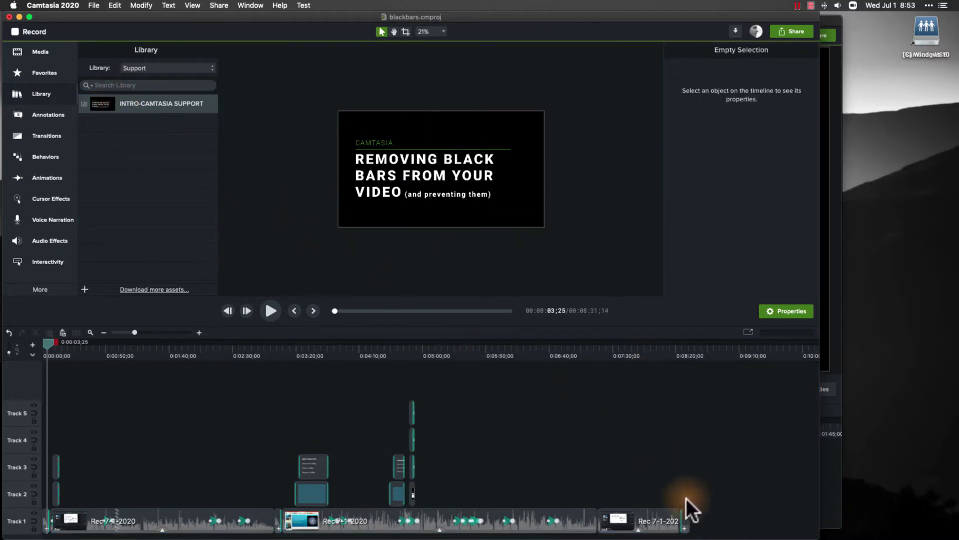
{"action": "right_click", "coordinate": [685, 520]}
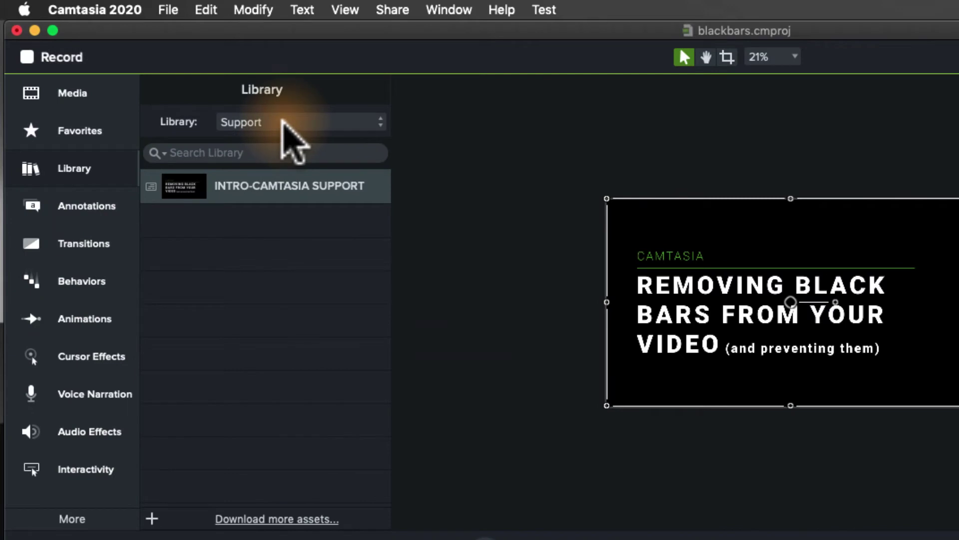
Switch to the Spitze library and select its OUTRO-CAMTASIA SUPPORT asset.
{"action": "left_click", "coordinate": [282, 121]}
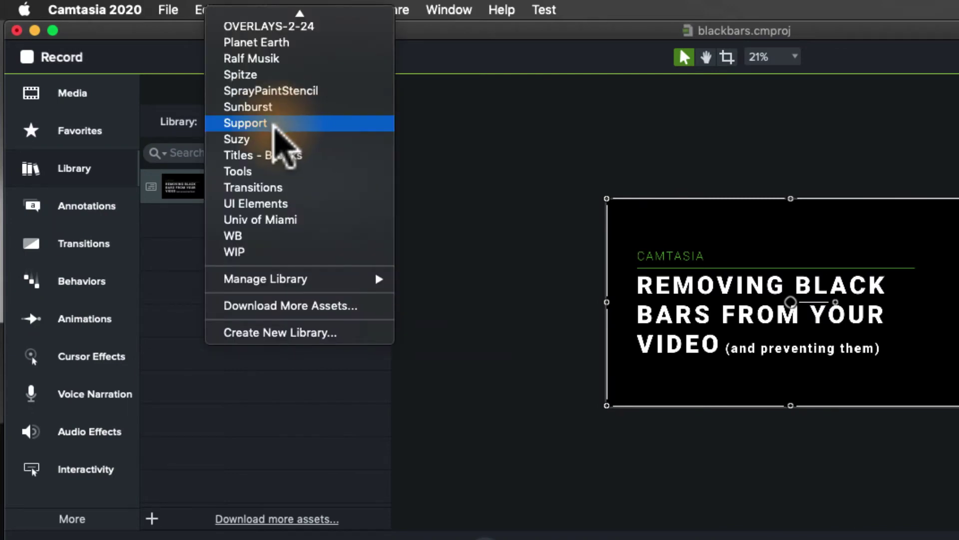
{"action": "left_click", "coordinate": [254, 74]}
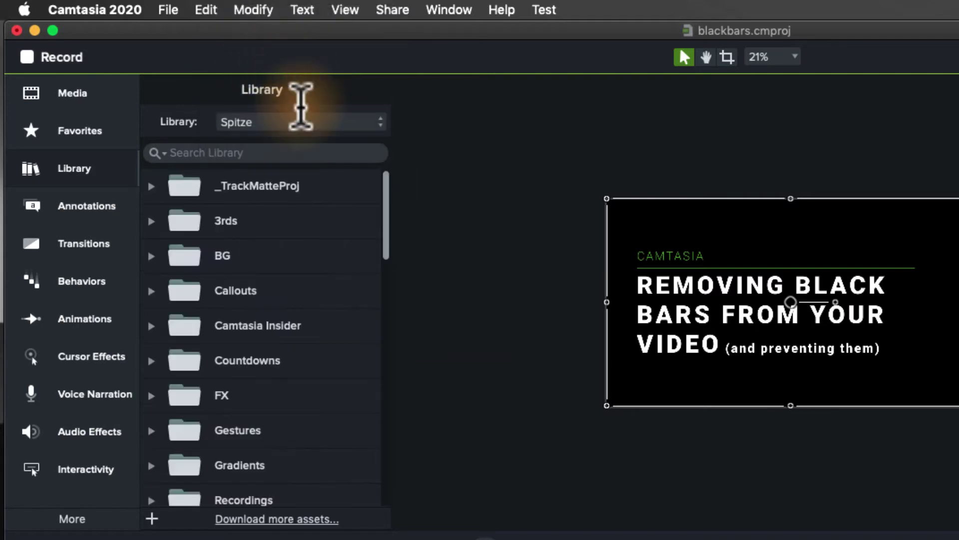
{"action": "scroll", "coordinate": [321, 381], "scroll_direction": "down", "scroll_amount": 15}
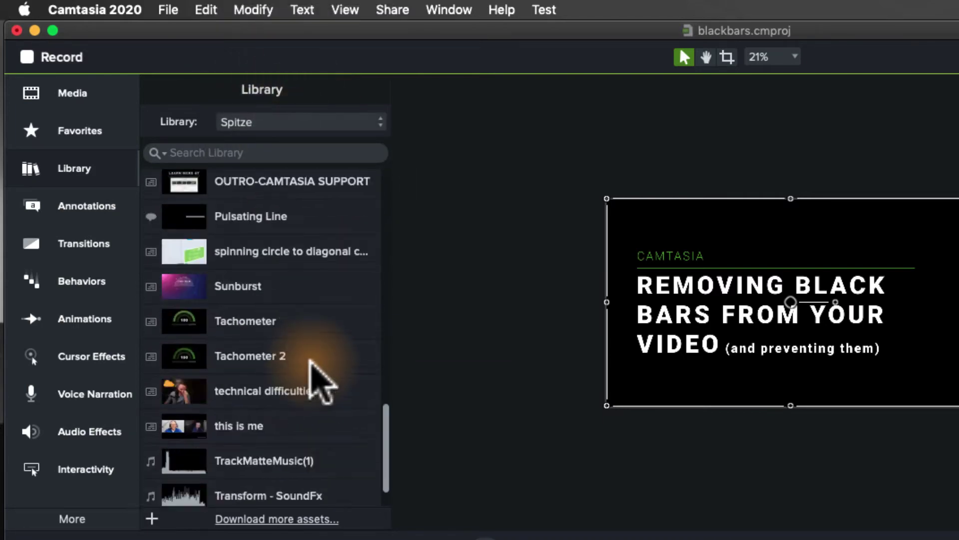
{"action": "scroll", "coordinate": [314, 365], "scroll_direction": "down", "scroll_amount": 2}
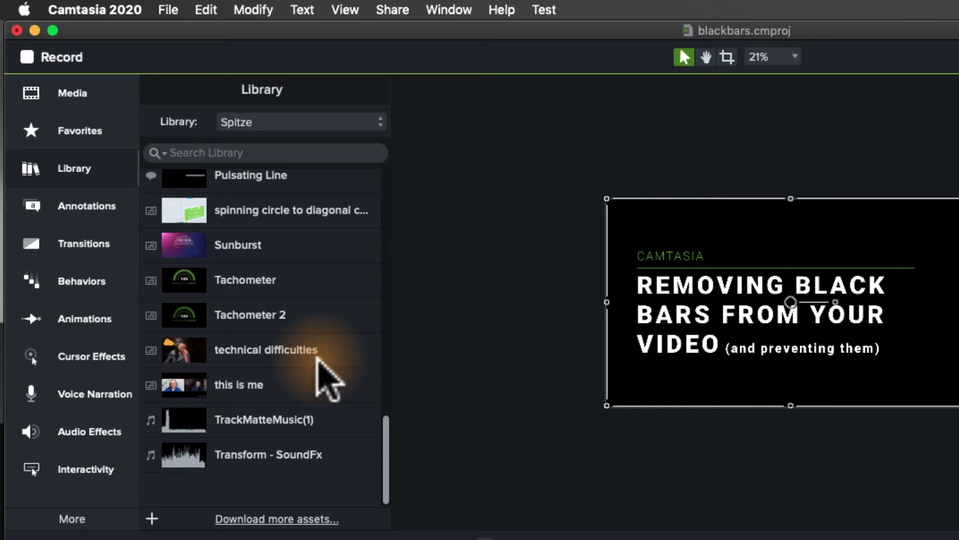
{"action": "scroll", "coordinate": [318, 358], "scroll_direction": "up", "scroll_amount": 3}
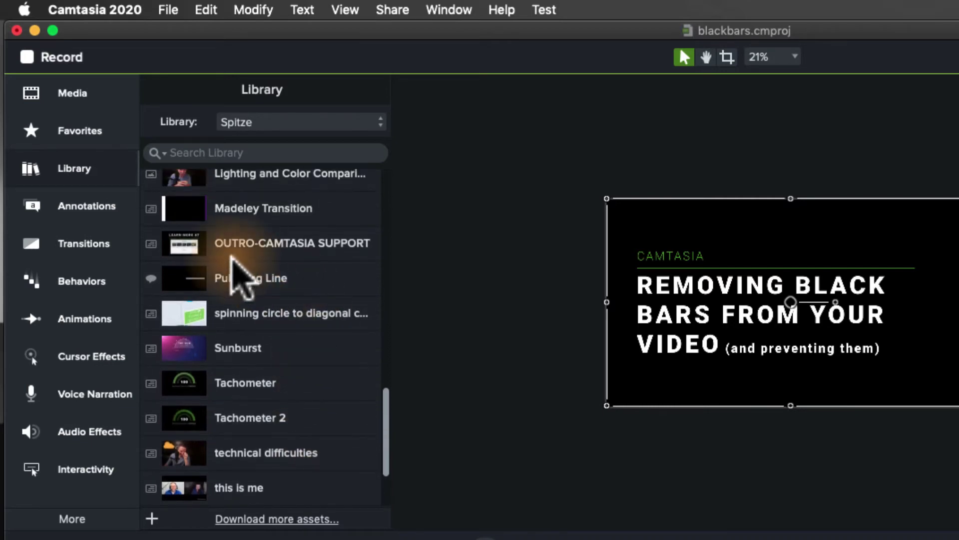
{"action": "left_click", "coordinate": [217, 248]}
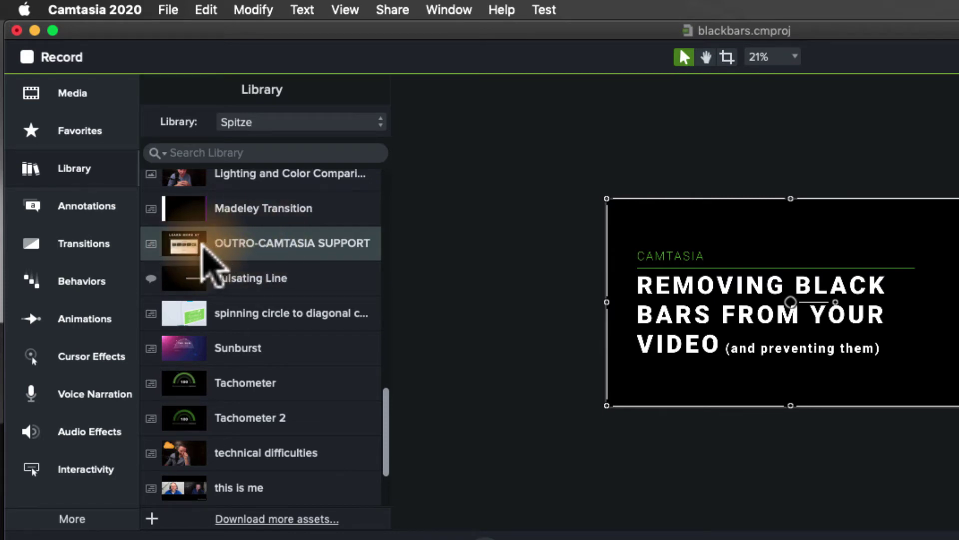
Copy OUTRO-CAMTASIA SUPPORT to the Support library and check both intro and outro assets there.
{"action": "right_click", "coordinate": [203, 244]}
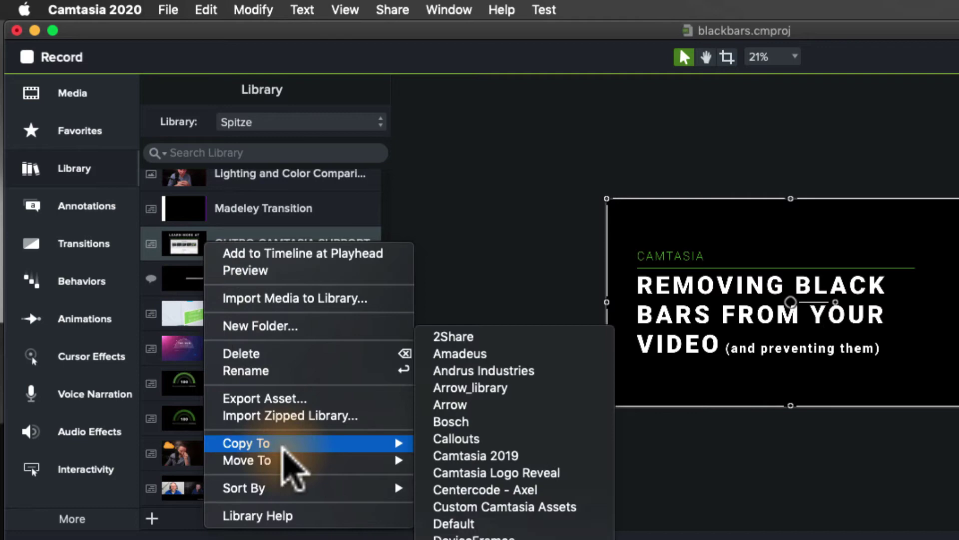
{"action": "mouse_move", "coordinate": [285, 460]}
{"action": "mouse_move", "coordinate": [353, 445]}
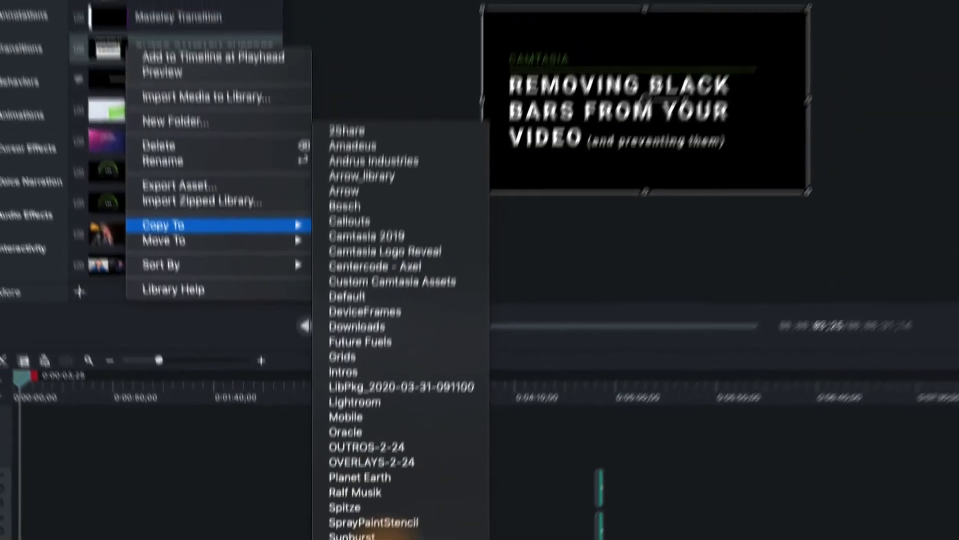
{"action": "left_click", "coordinate": [379, 538]}
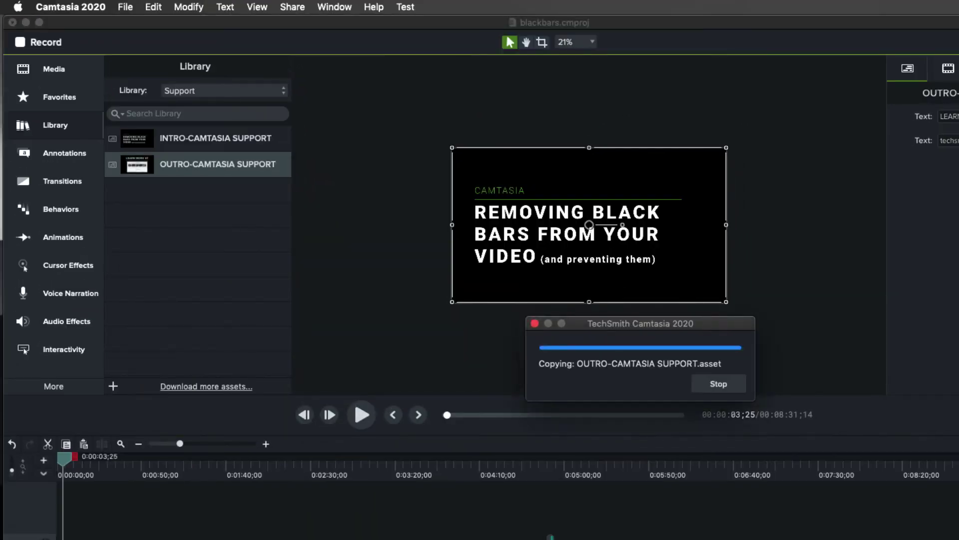
{"action": "left_click", "coordinate": [184, 138]}
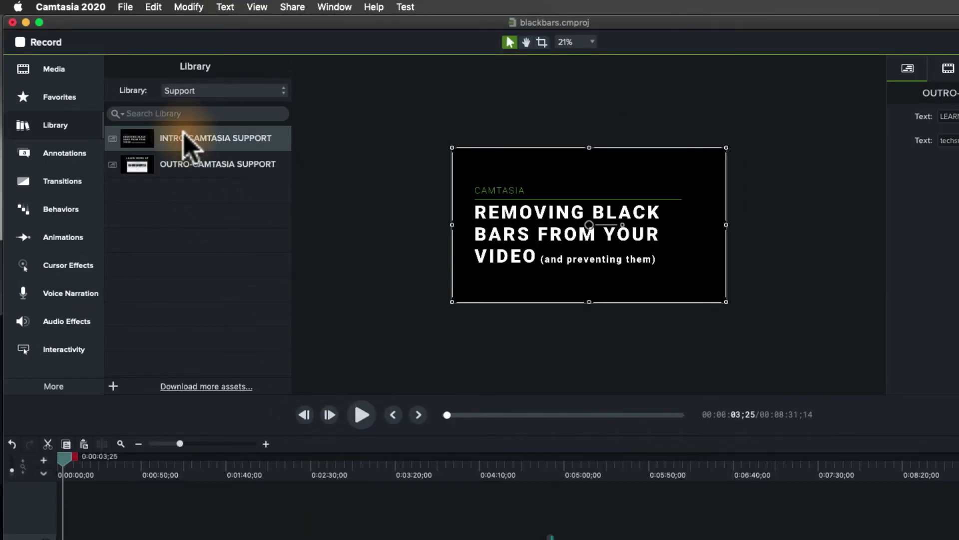
{"action": "left_click", "coordinate": [176, 168]}
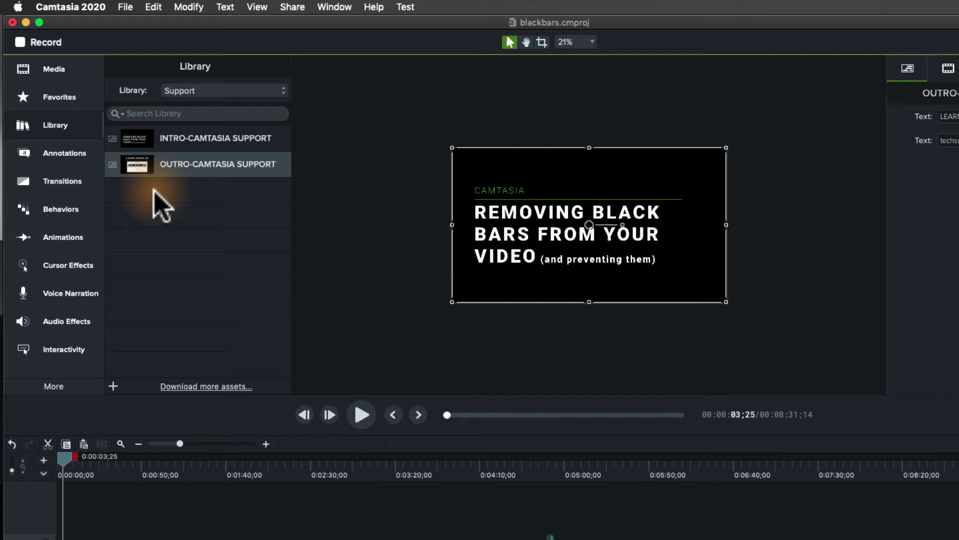
Create a new folder named 'in and outs' in the Support library.
{"action": "left_click", "coordinate": [113, 388]}
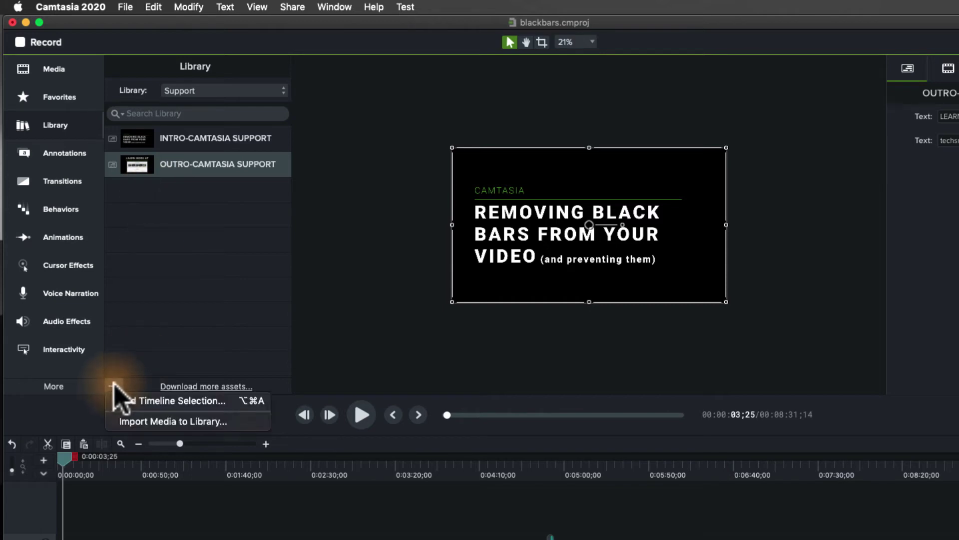
{"action": "left_click", "coordinate": [139, 300]}
{"action": "right_click", "coordinate": [138, 288]}
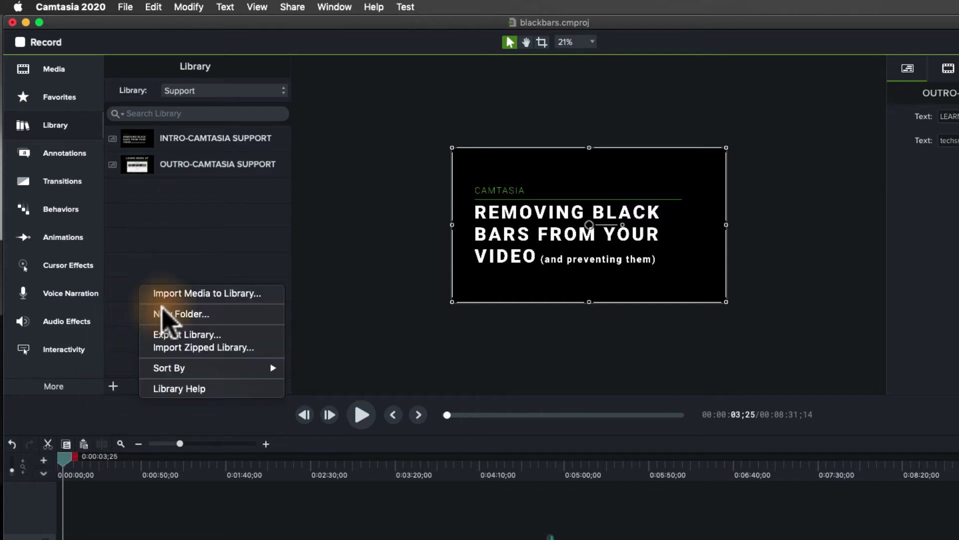
{"action": "left_click", "coordinate": [180, 313]}
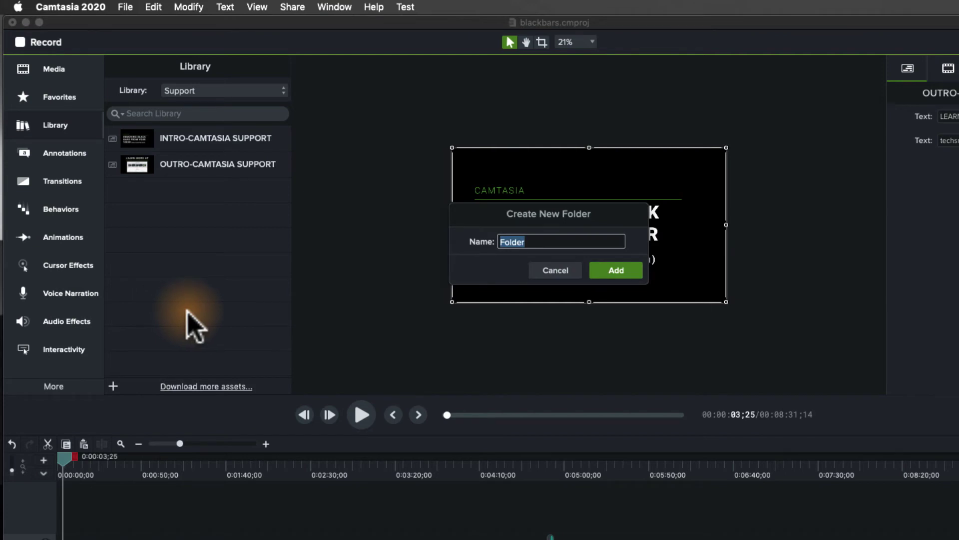
{"action": "type", "text": "in and outs"}
{"action": "key", "text": "Return"}
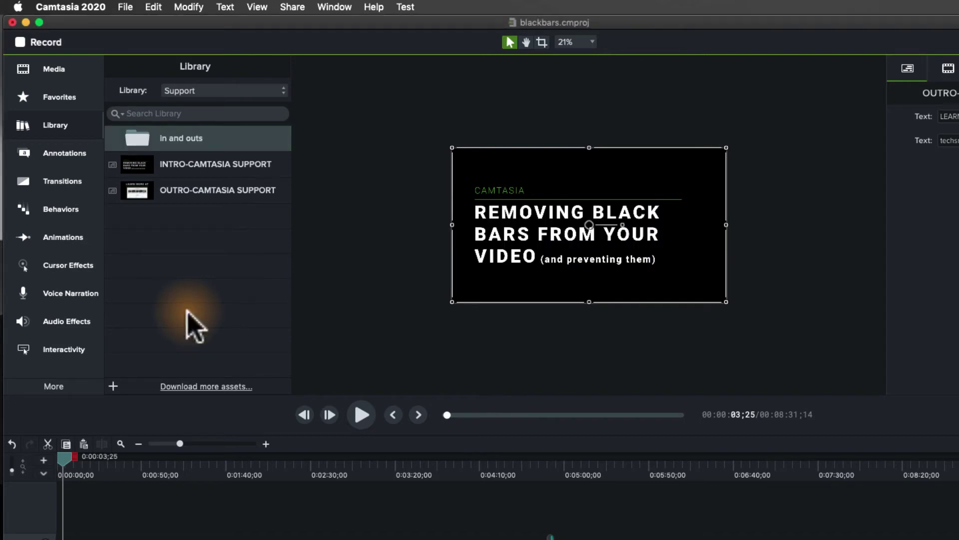
Move the INTRO and OUTRO-CAMTASIA SUPPORT assets into the 'in and outs' folder.
{"action": "left_click", "coordinate": [171, 192]}
{"action": "left_click", "coordinate": [166, 165], "text": "shift"}
{"action": "left_click_drag", "start_coordinate": [166, 165], "coordinate": [141, 154]}
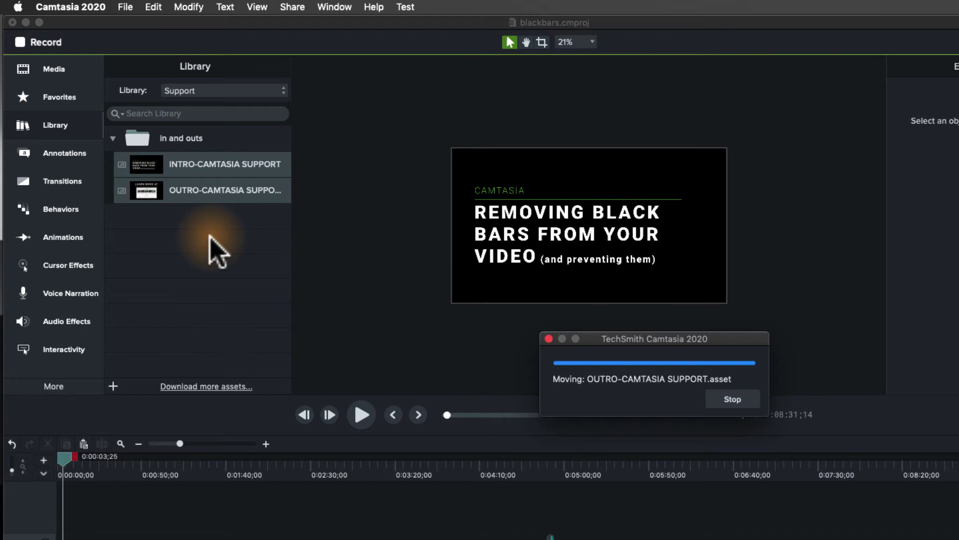
{"action": "left_click", "coordinate": [113, 138]}
Create another empty library folder named 'Animations'.
{"action": "right_click", "coordinate": [146, 172]}
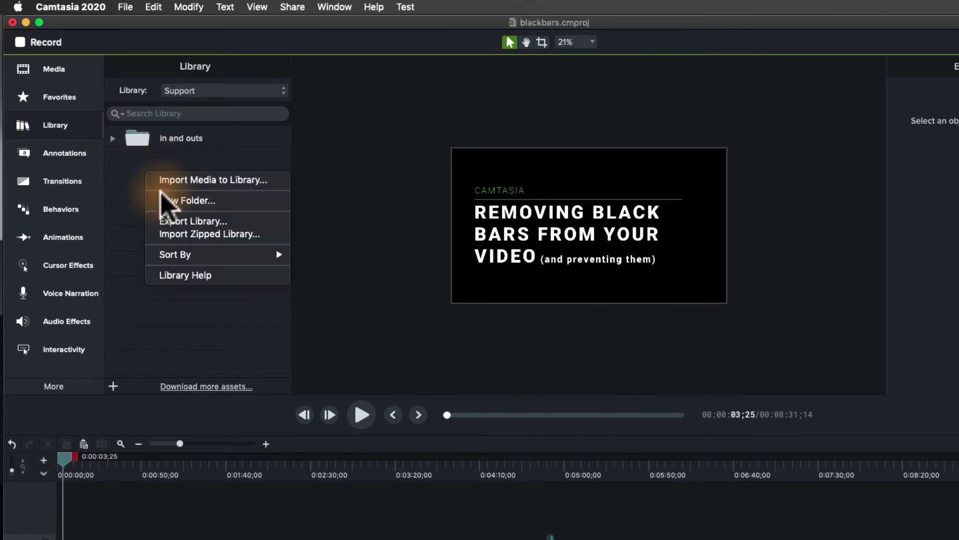
{"action": "left_click", "coordinate": [167, 200]}
{"action": "type", "text": "c"}
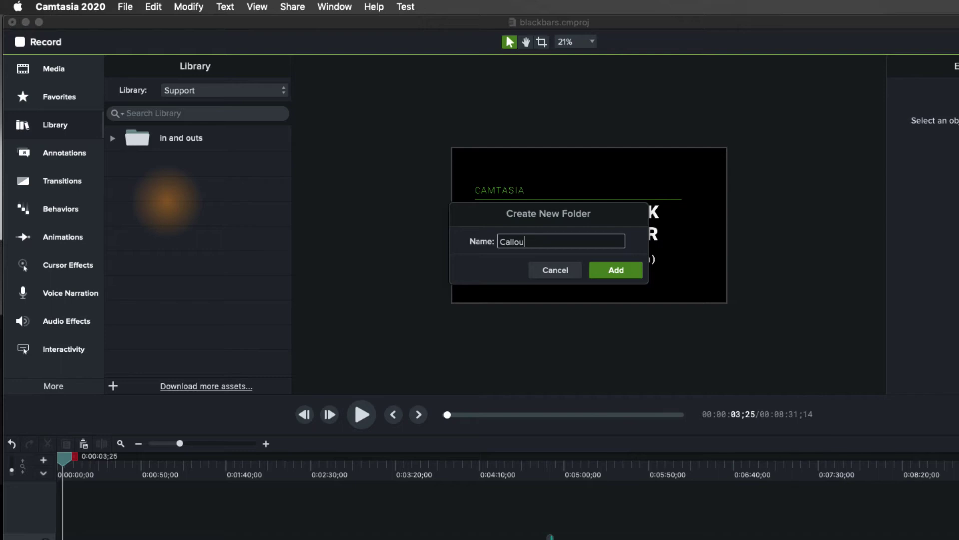
{"action": "type", "text": "a"}
{"action": "key", "text": "BackSpace"}
{"action": "key", "text": "BackSpace"}
{"action": "type", "text": "Animations"}
{"action": "left_click", "coordinate": [612, 271]}
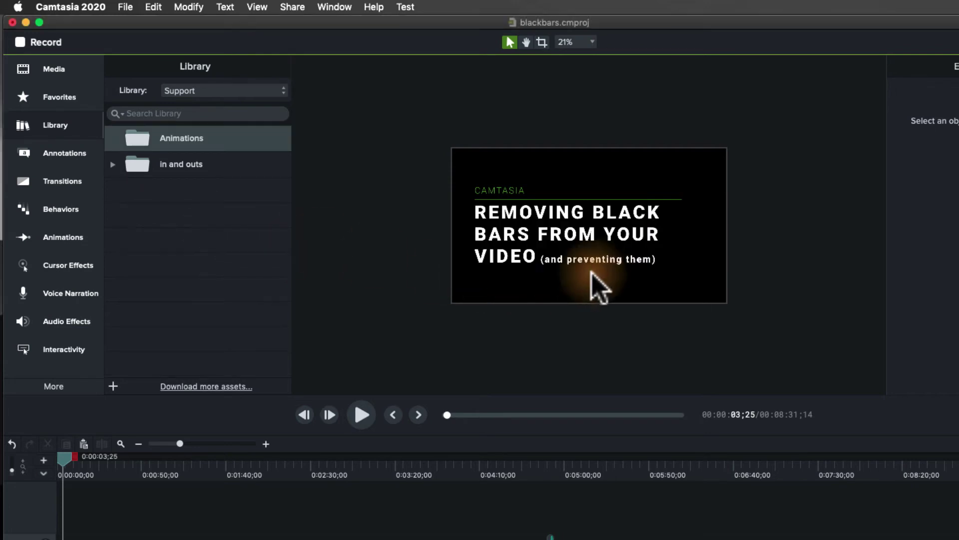
Switch to the Spitze library and expand its Text Only folder.
{"action": "left_click", "coordinate": [213, 91]}
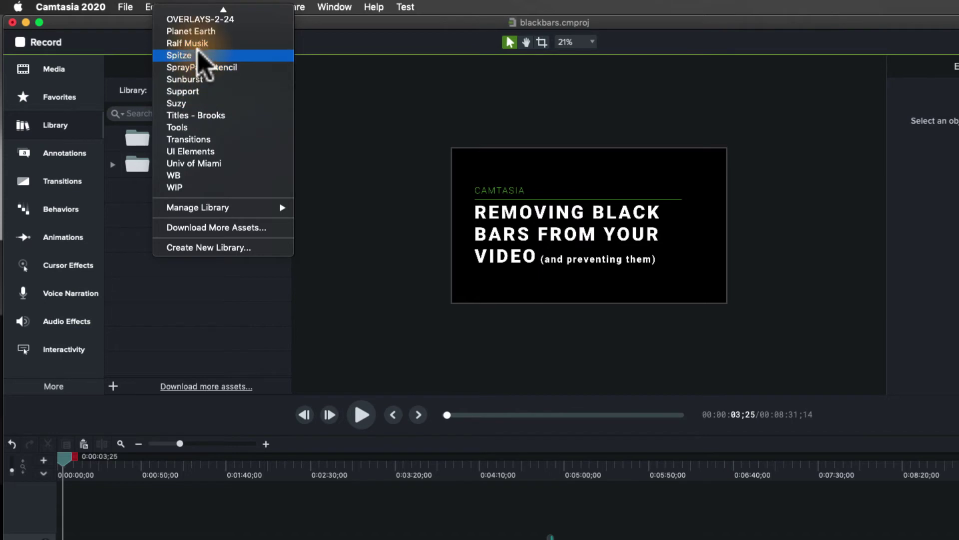
{"action": "left_click", "coordinate": [200, 55]}
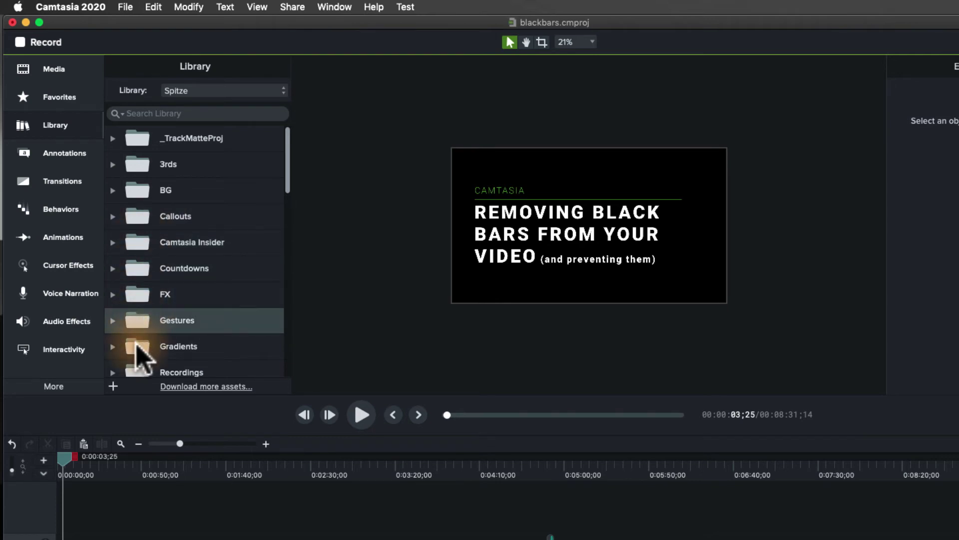
{"action": "scroll", "coordinate": [137, 345], "scroll_direction": "down", "scroll_amount": 3}
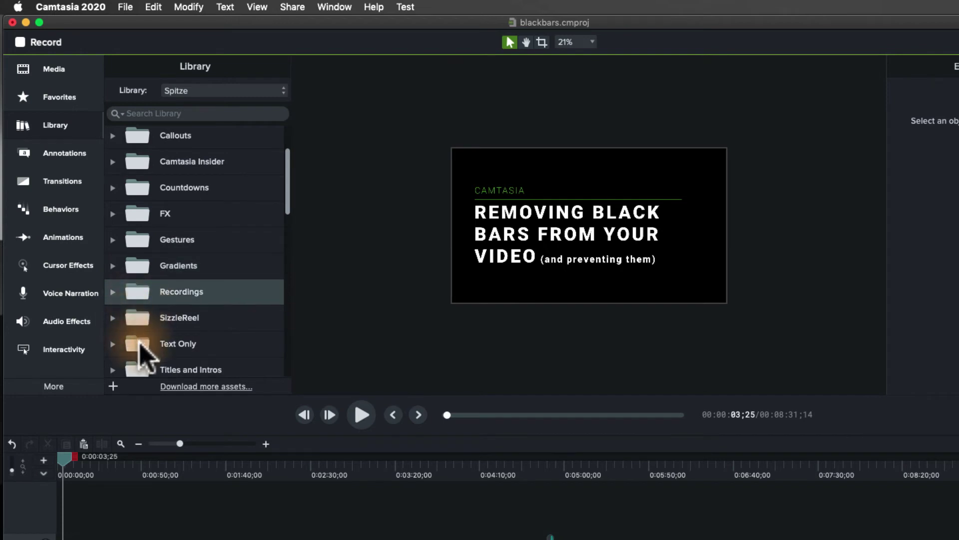
{"action": "left_click", "coordinate": [114, 345]}
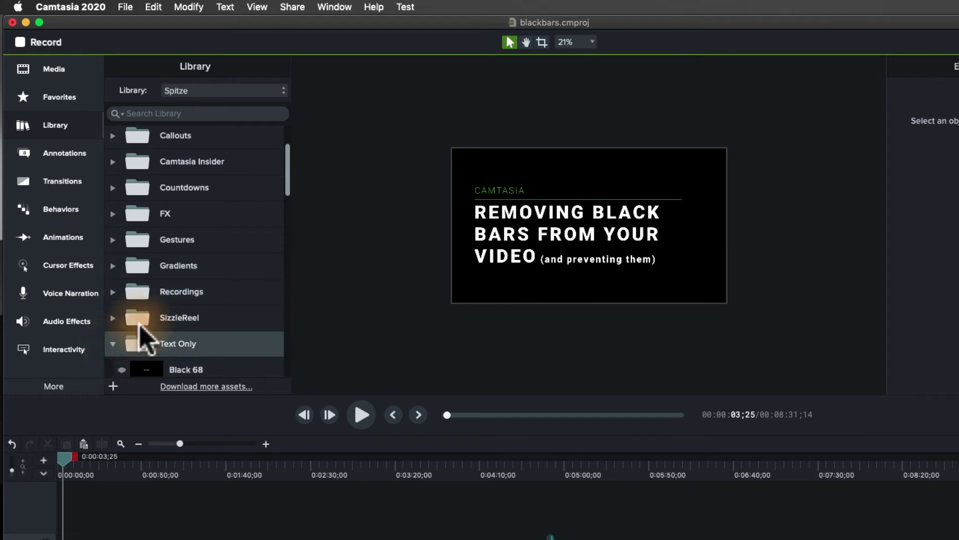
{"action": "scroll", "coordinate": [140, 327], "scroll_direction": "down", "scroll_amount": 5}
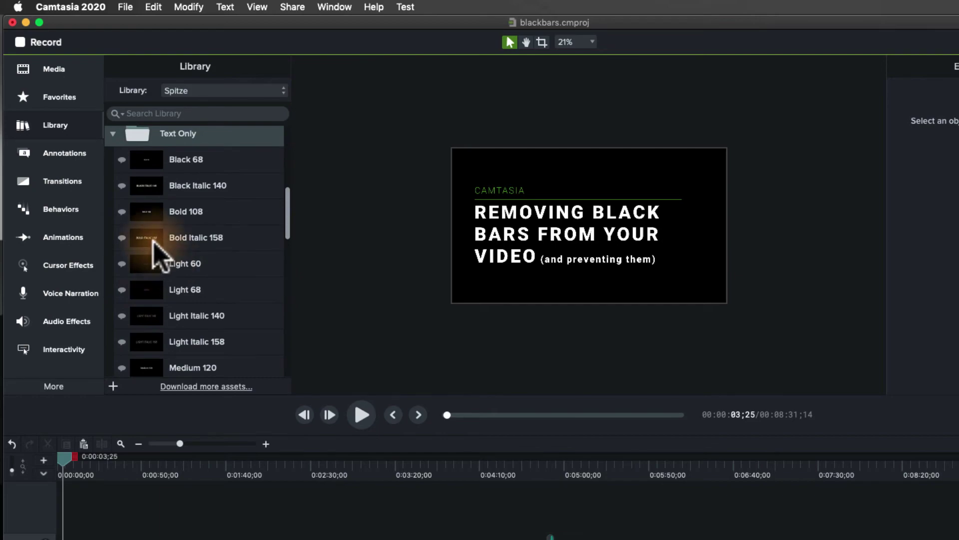
Preview the Bold Italic 158 title full screen, then close the preview.
{"action": "double_click", "coordinate": [142, 236]}
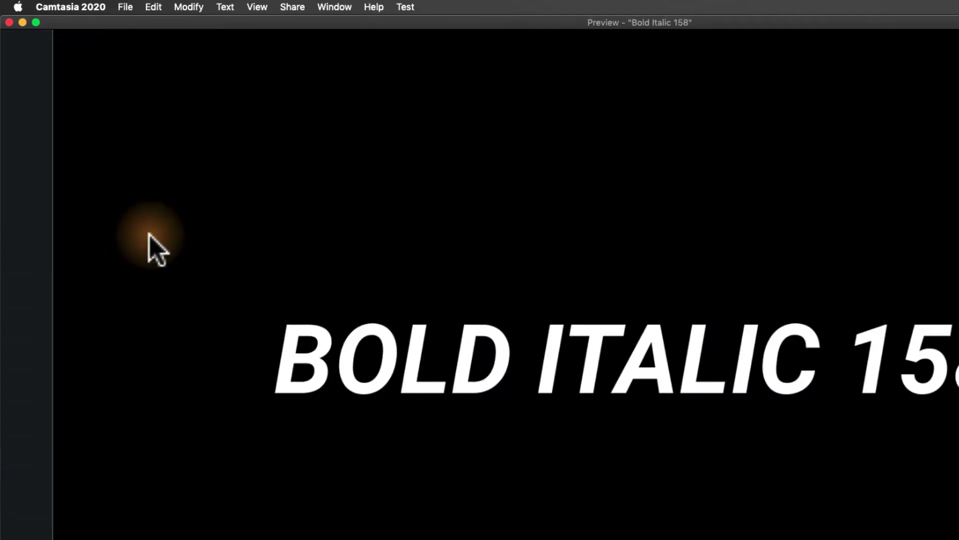
{"action": "left_click", "coordinate": [10, 22]}
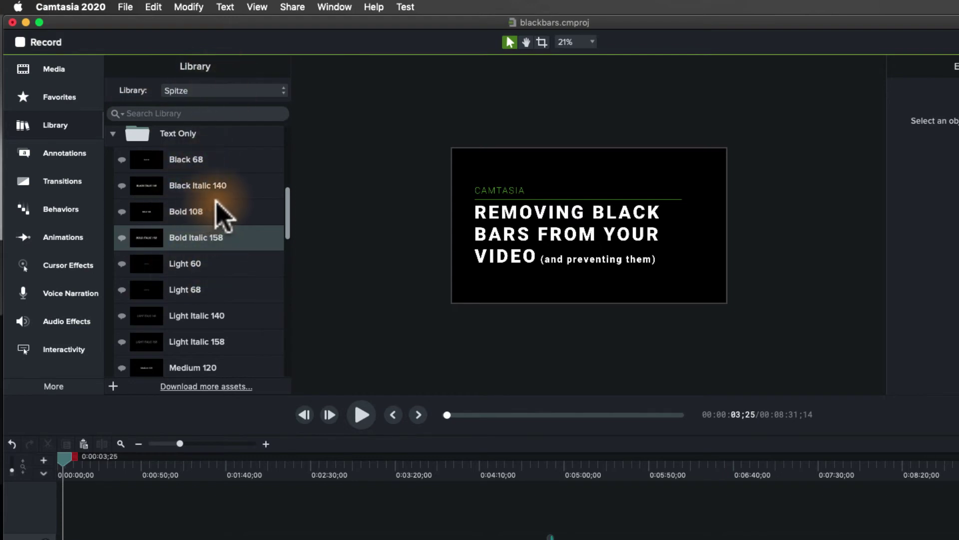
{"action": "scroll", "coordinate": [216, 210], "scroll_direction": "up", "scroll_amount": 1}
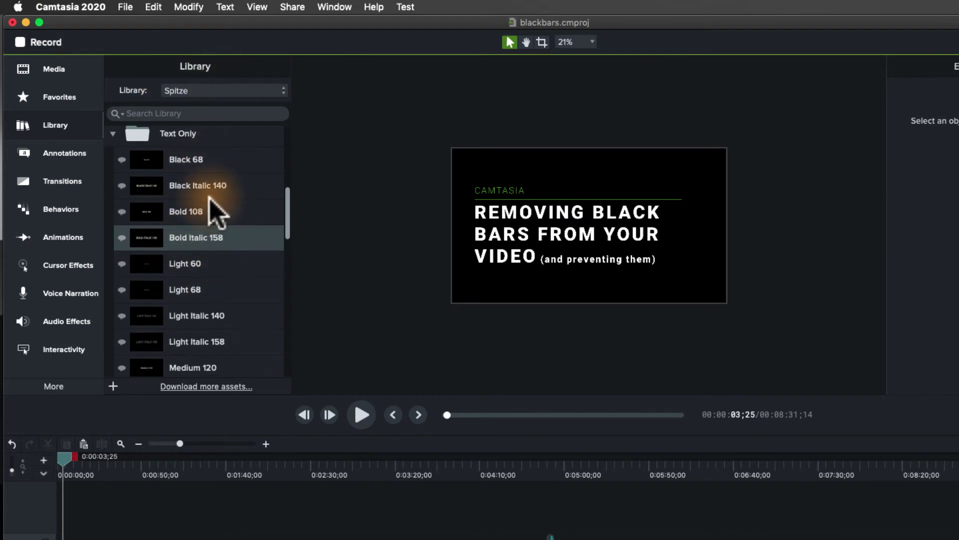
{"action": "scroll", "coordinate": [213, 206], "scroll_direction": "down", "scroll_amount": 2}
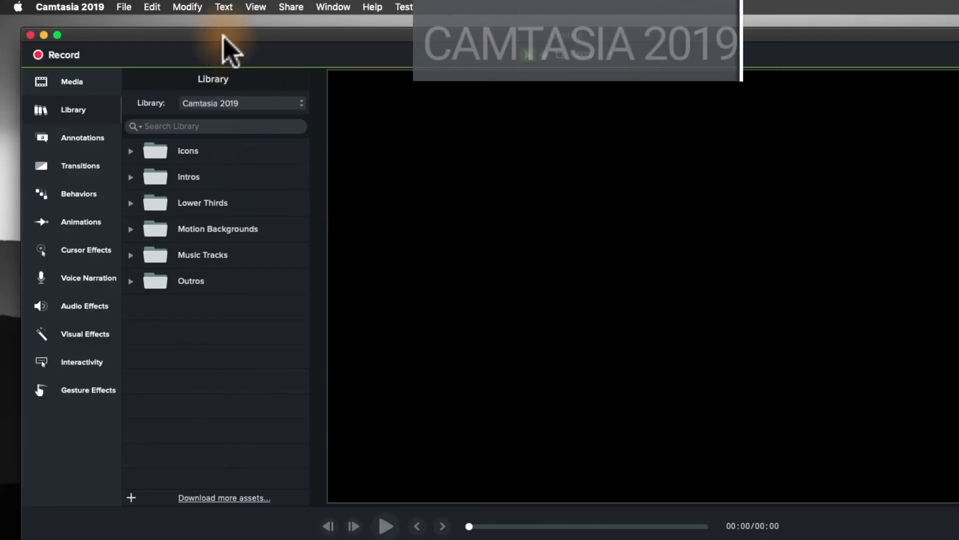
In Camtasia 2019, show the library list with user libraries Amadeus through Tools.
{"action": "left_click_drag", "start_coordinate": [223, 36], "coordinate": [210, 25]}
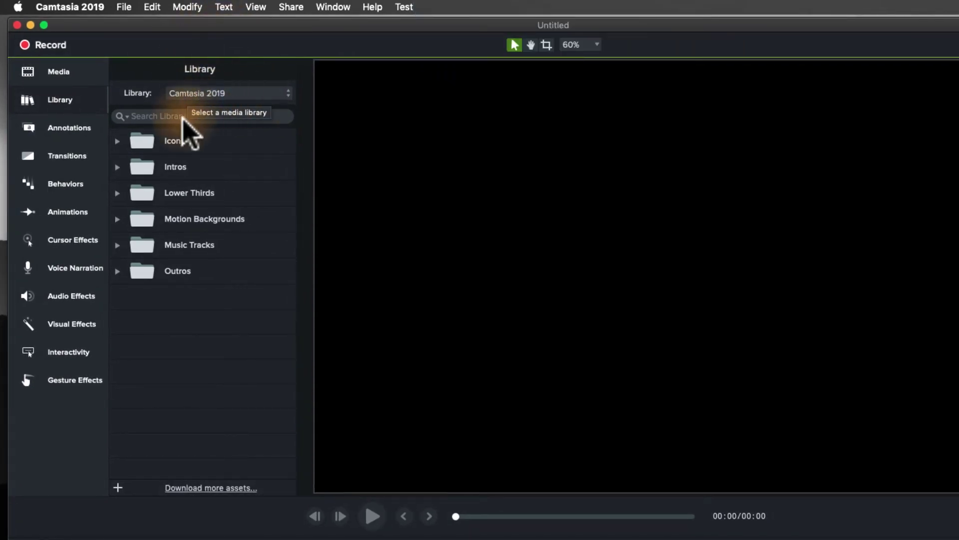
{"action": "left_click", "coordinate": [210, 95]}
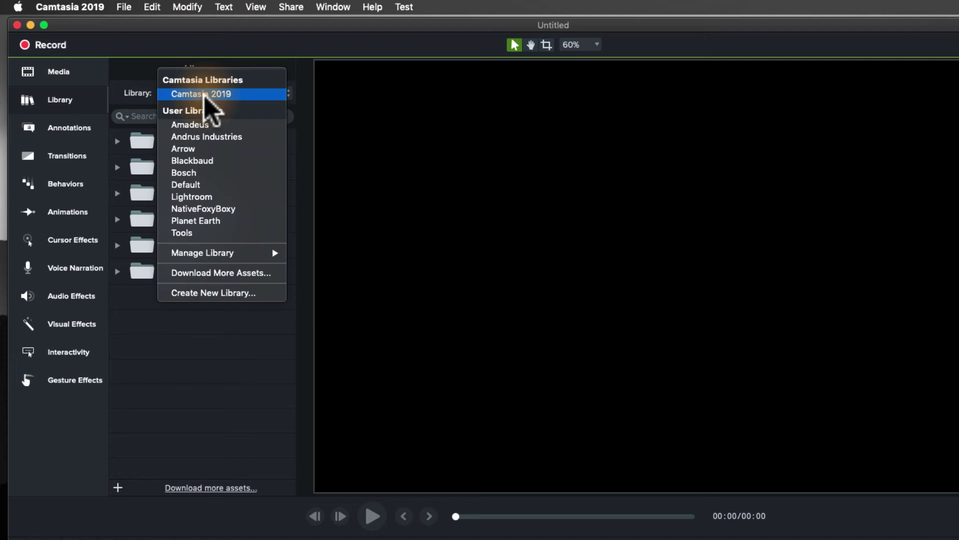
{"action": "left_click", "coordinate": [235, 94]}
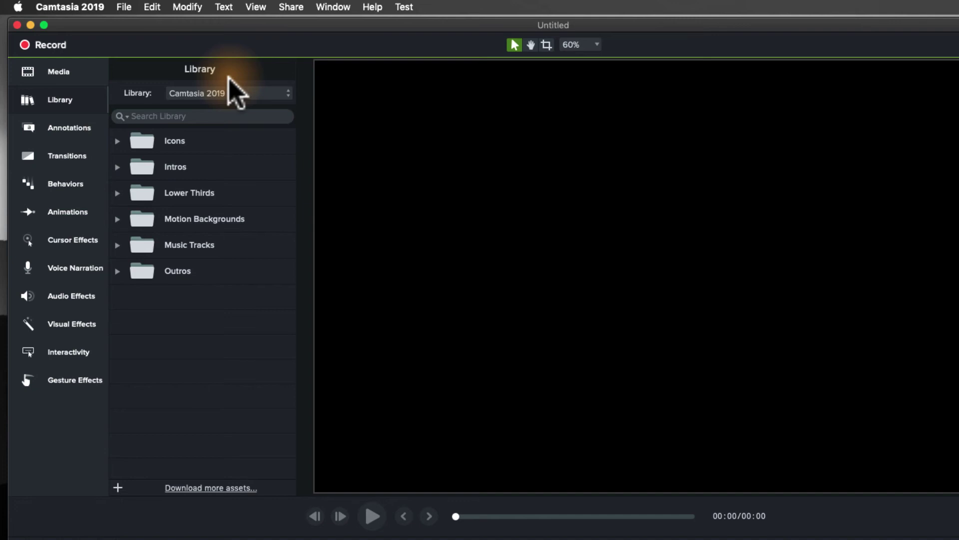
{"action": "left_click", "coordinate": [255, 93]}
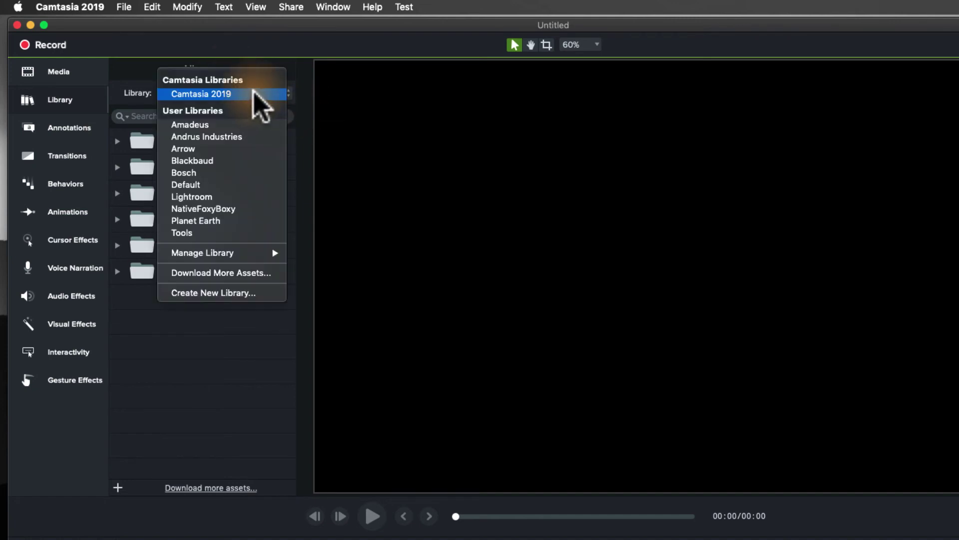
{"action": "left_click", "coordinate": [254, 93]}
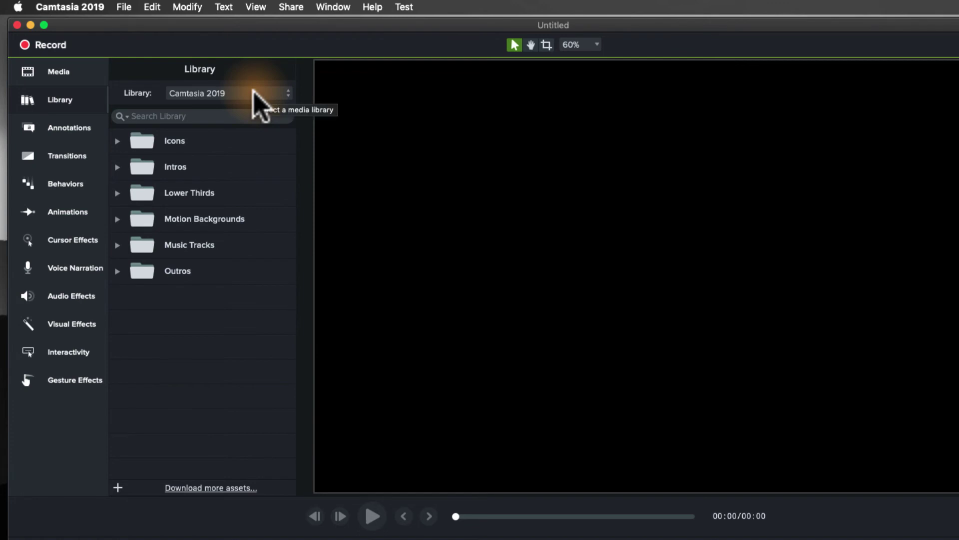
{"action": "left_click", "coordinate": [259, 104]}
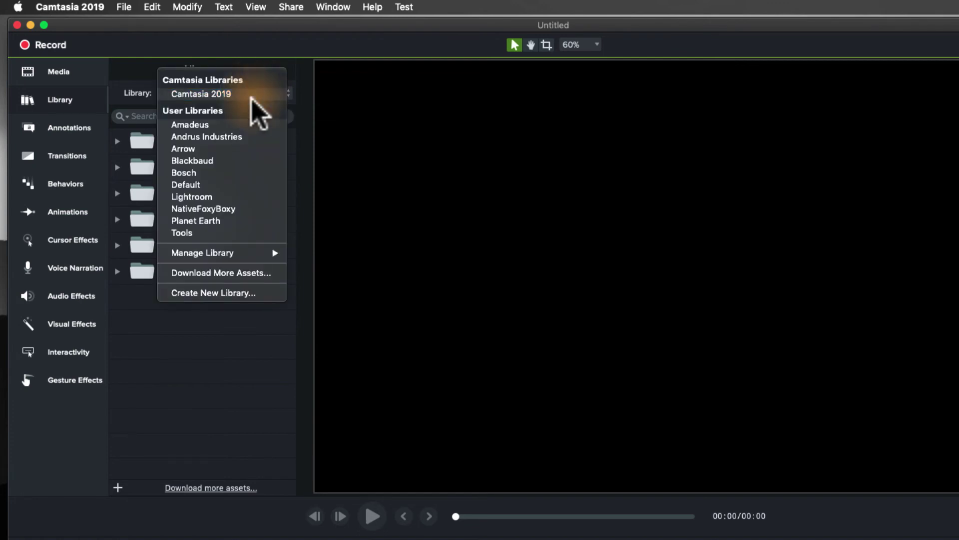
{"action": "mouse_move", "coordinate": [244, 255]}
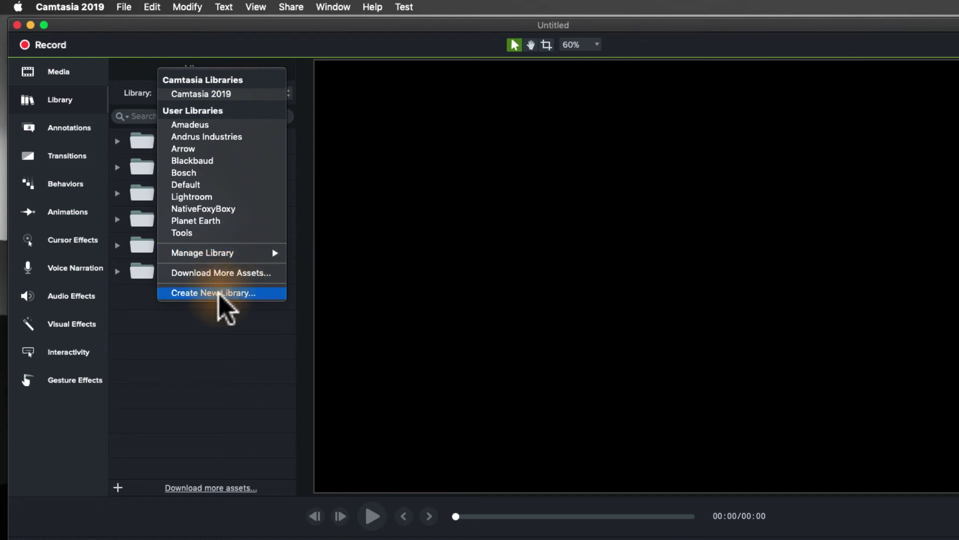
Switch to the Bosch library, scroll to the end, and select Fuchsia Violett.
{"action": "left_click", "coordinate": [196, 173]}
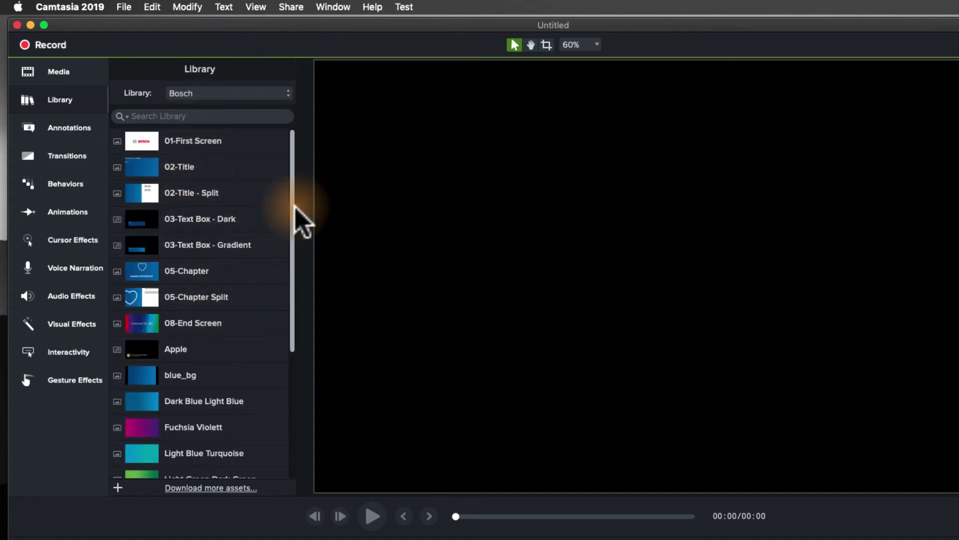
{"action": "left_click_drag", "start_coordinate": [294, 208], "coordinate": [294, 350]}
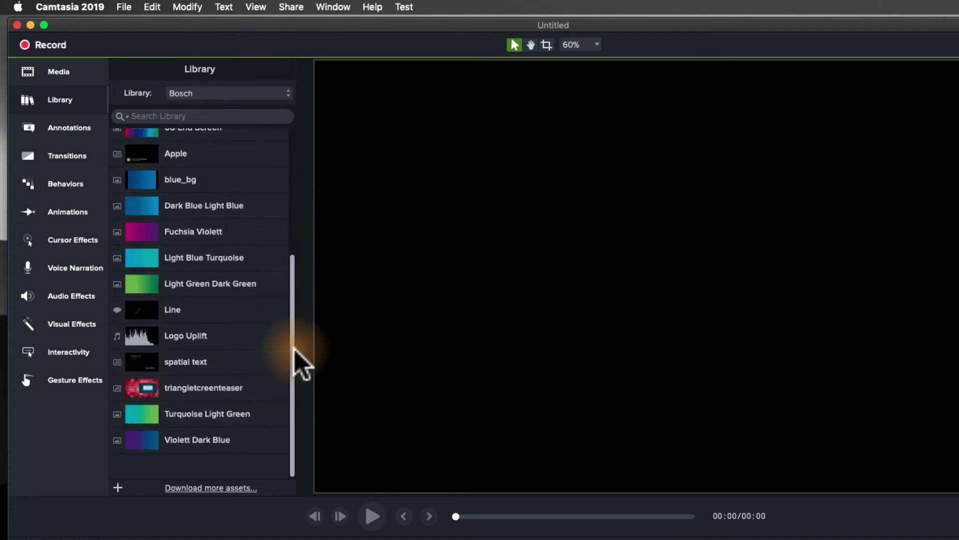
{"action": "left_click", "coordinate": [201, 234]}
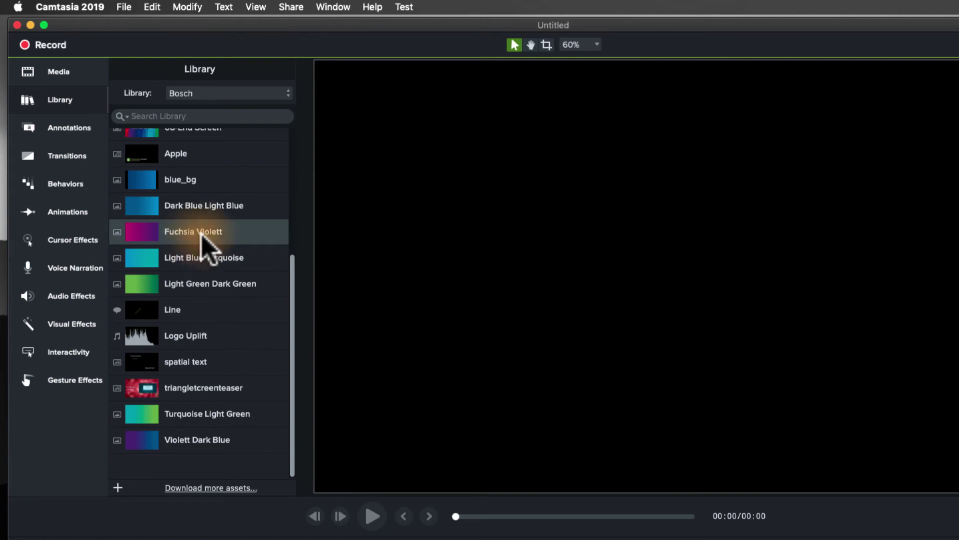
{"action": "scroll", "coordinate": [202, 240], "scroll_direction": "up", "scroll_amount": 5}
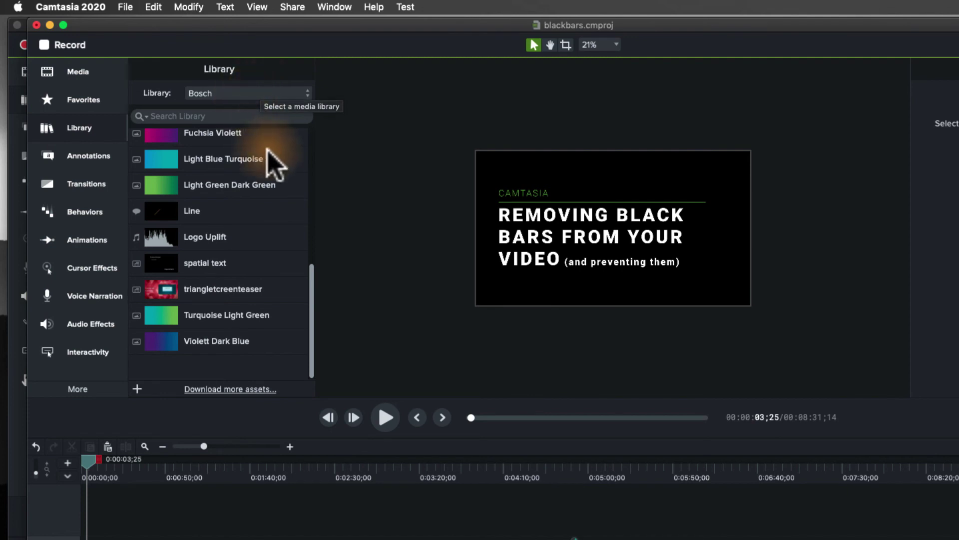
{"action": "left_click_drag", "start_coordinate": [313, 278], "coordinate": [311, 316]}
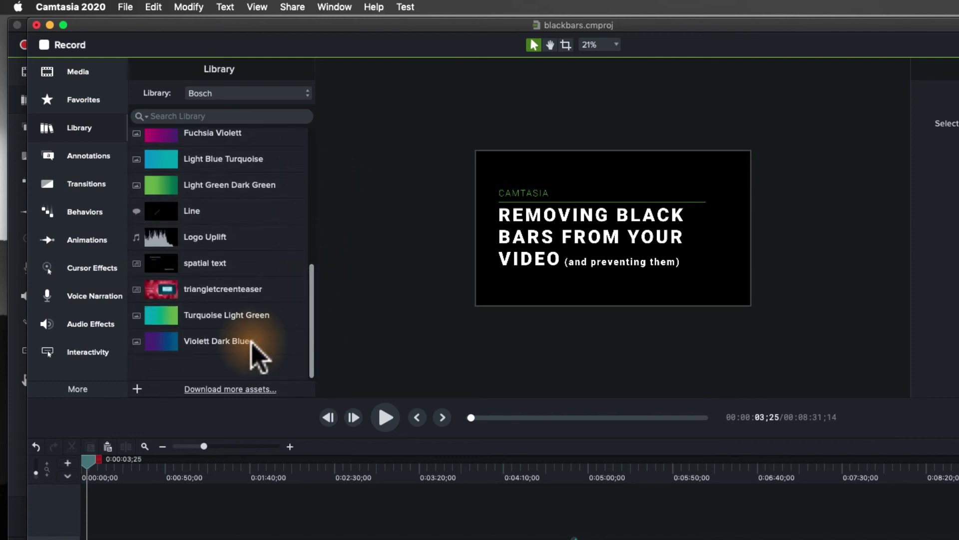
{"action": "right_click", "coordinate": [245, 363]}
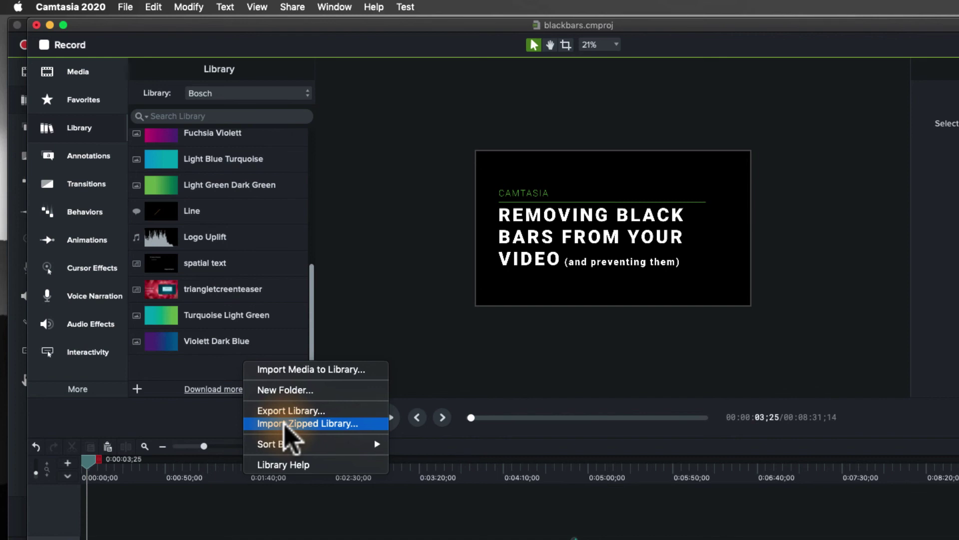
{"action": "left_click", "coordinate": [231, 422]}
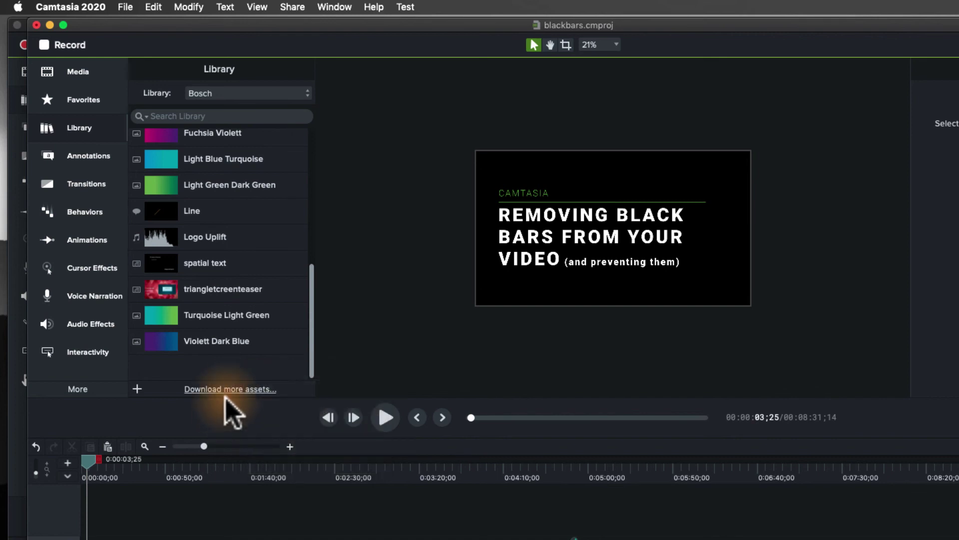
{"action": "left_click", "coordinate": [99, 10]}
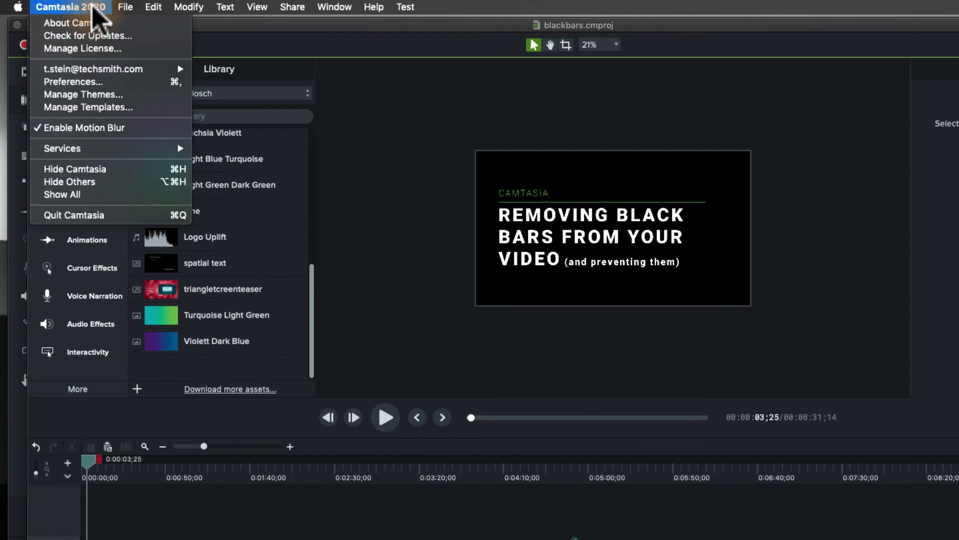
{"action": "mouse_move", "coordinate": [121, 6]}
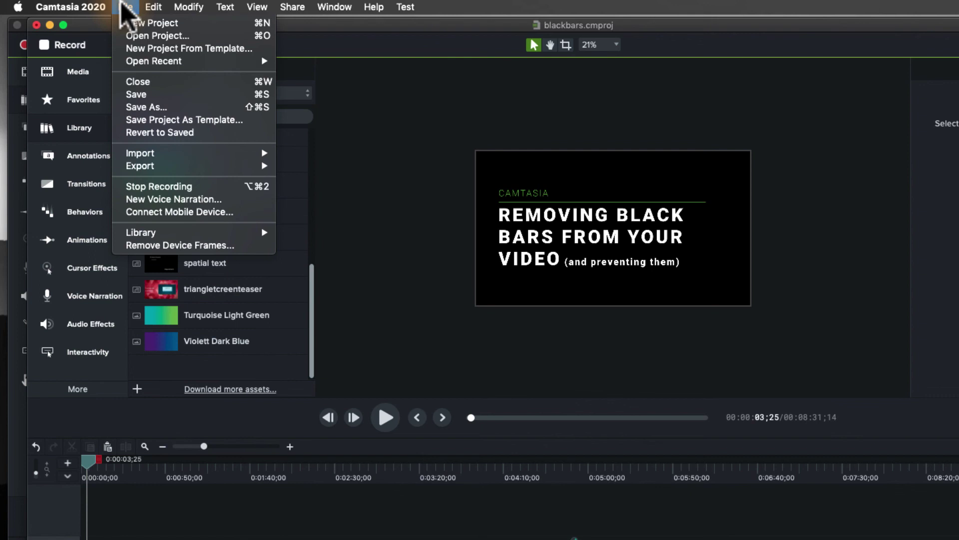
{"action": "mouse_move", "coordinate": [185, 165]}
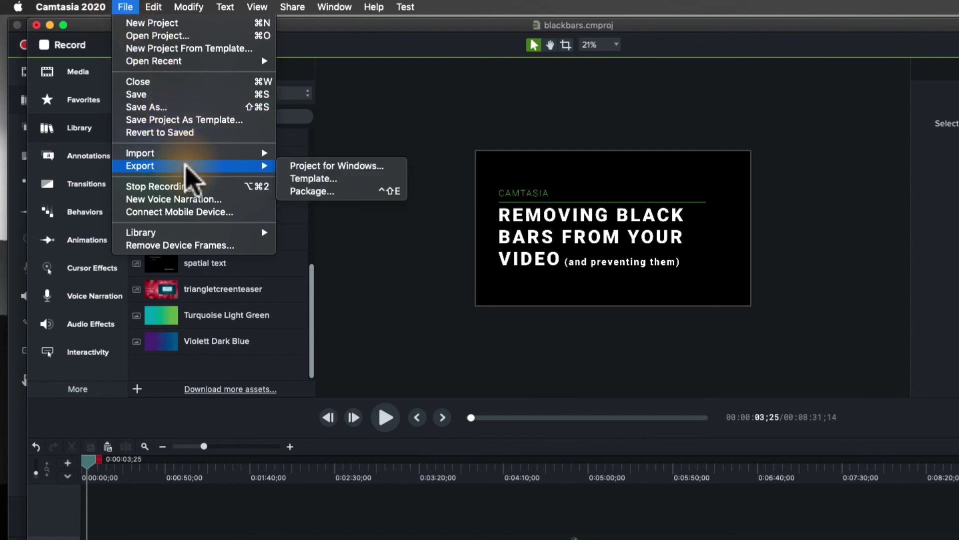
{"action": "left_click", "coordinate": [311, 192]}
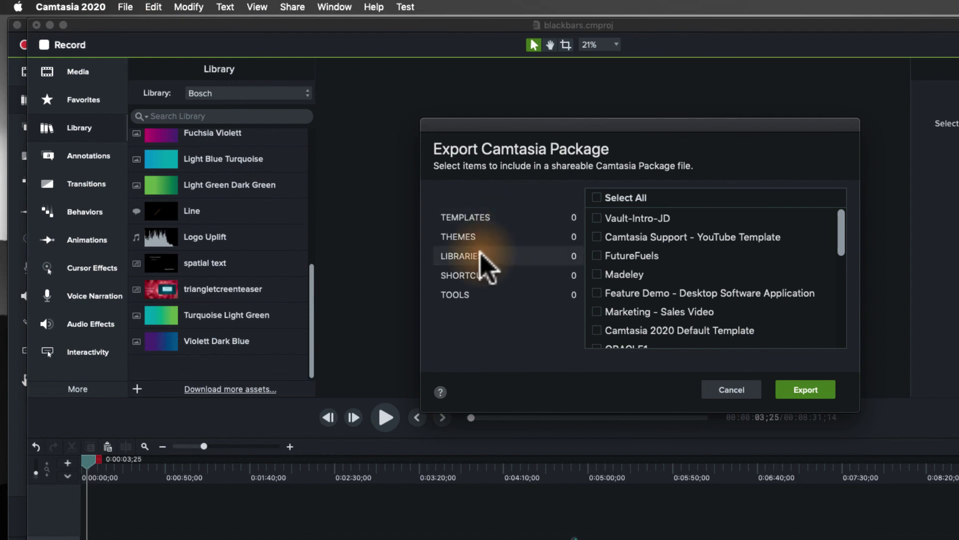
{"action": "left_click", "coordinate": [480, 254]}
{"action": "left_click", "coordinate": [597, 311]}
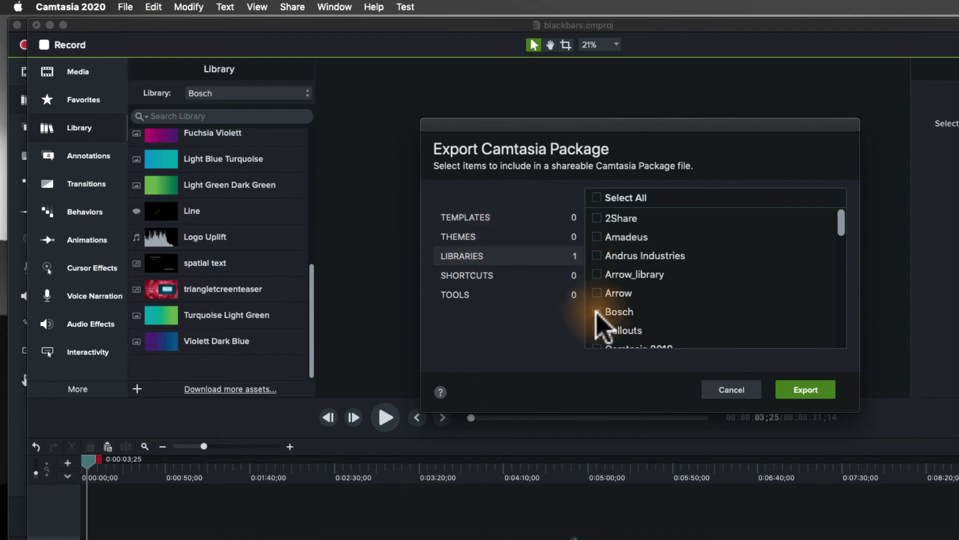
{"action": "left_click", "coordinate": [505, 237]}
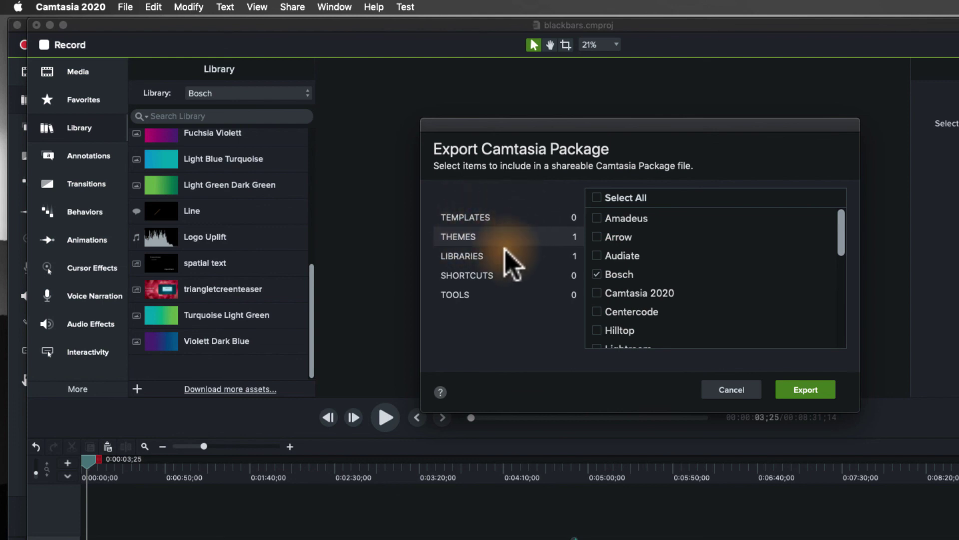
{"action": "left_click", "coordinate": [725, 389]}
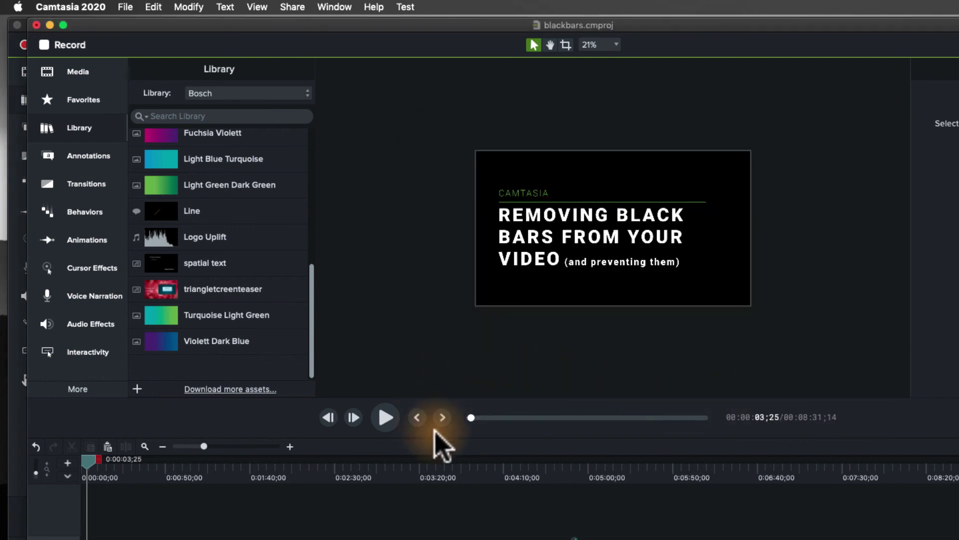